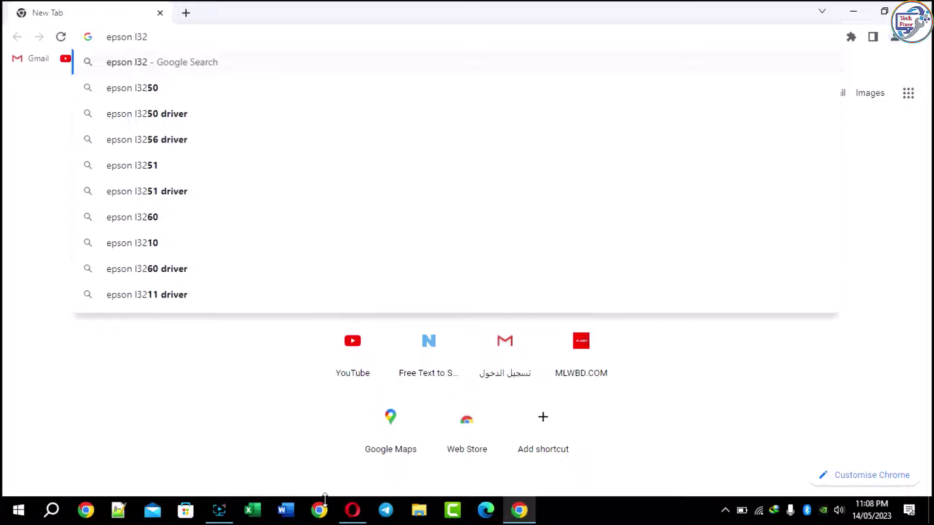
Search the web for "epson l3260 driver" and open the Epson Caribbean support page for the L3260
{"action": "type", "text": "60"}
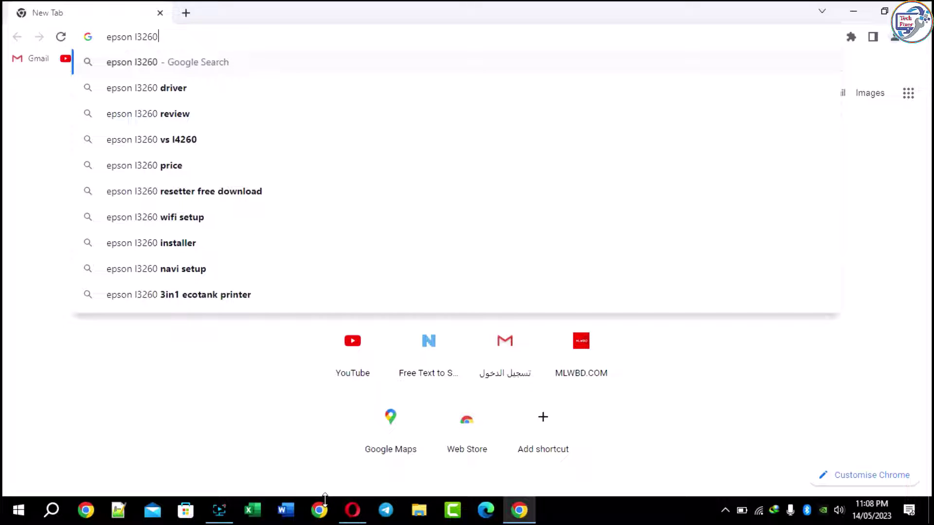
{"action": "key", "text": "Down"}
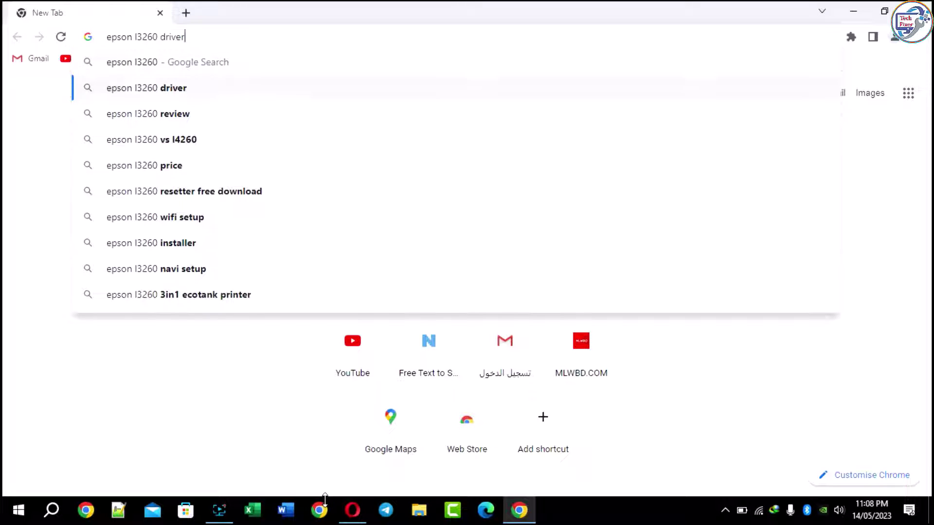
{"action": "key", "text": "Return"}
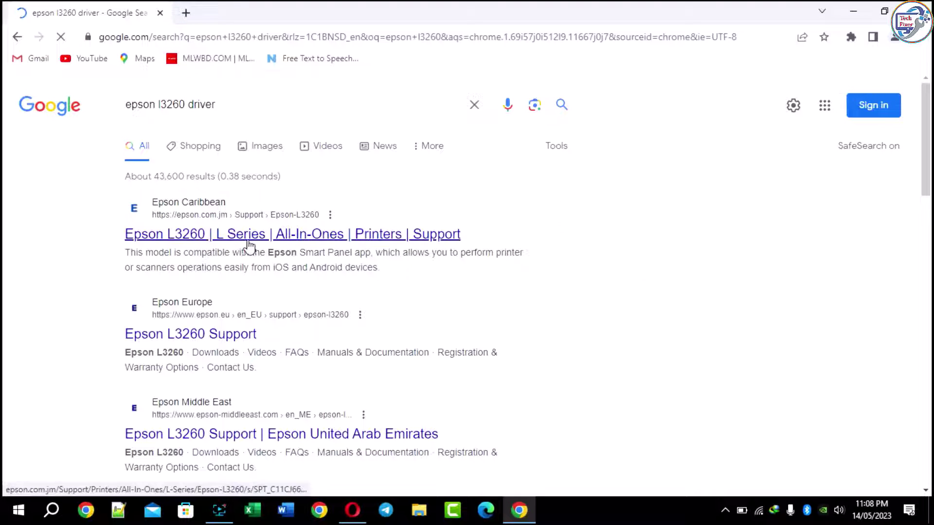
{"action": "left_click", "coordinate": [210, 237]}
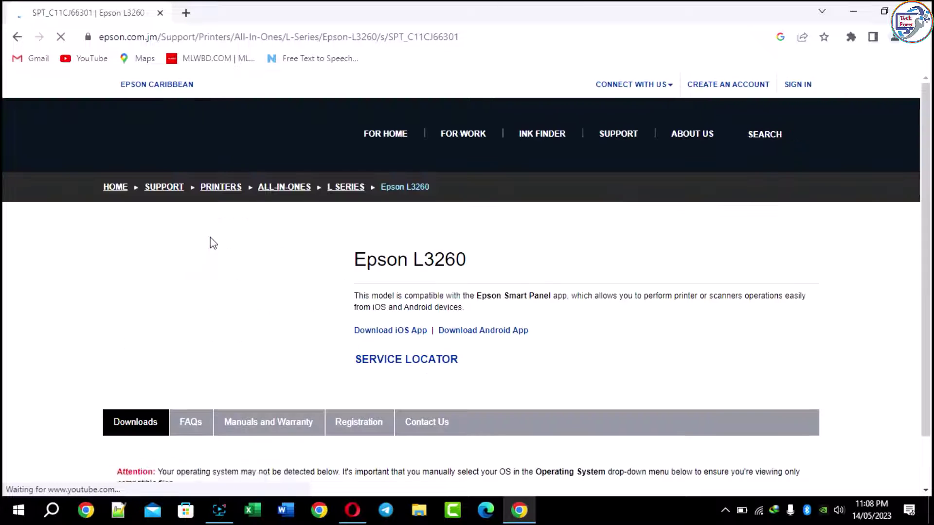
Show the L3260 downloads for Windows 10 64-bit and expand the list of drivers
{"action": "scroll", "coordinate": [251, 364], "scroll_direction": "down", "scroll_amount": 6}
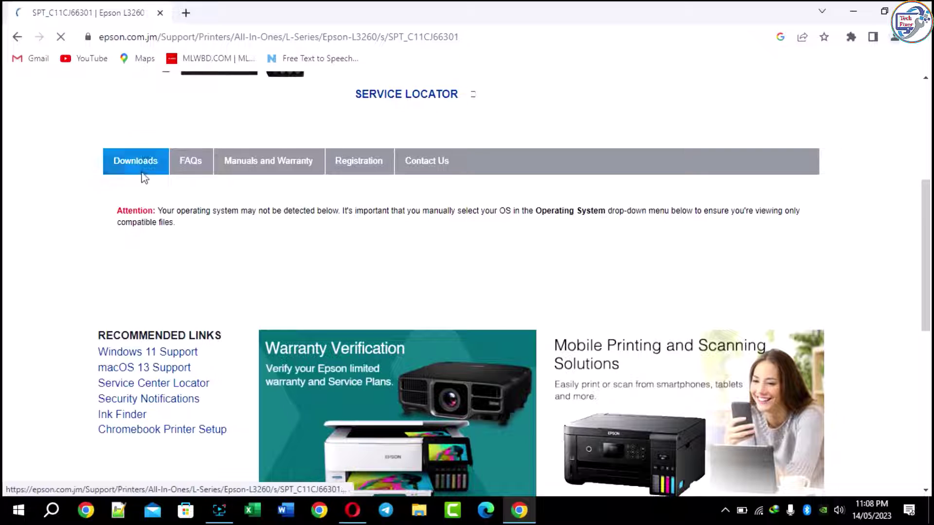
{"action": "left_click", "coordinate": [144, 162]}
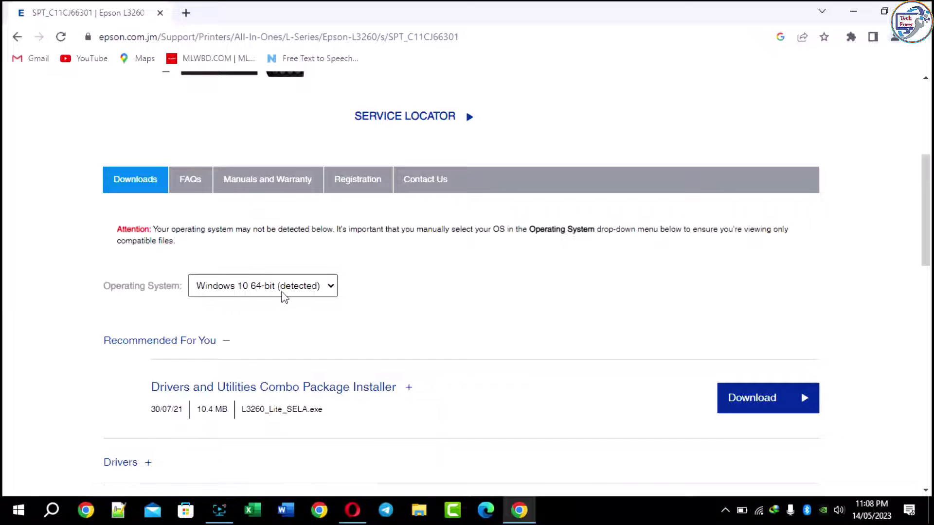
{"action": "scroll", "coordinate": [412, 315], "scroll_direction": "down", "scroll_amount": 4}
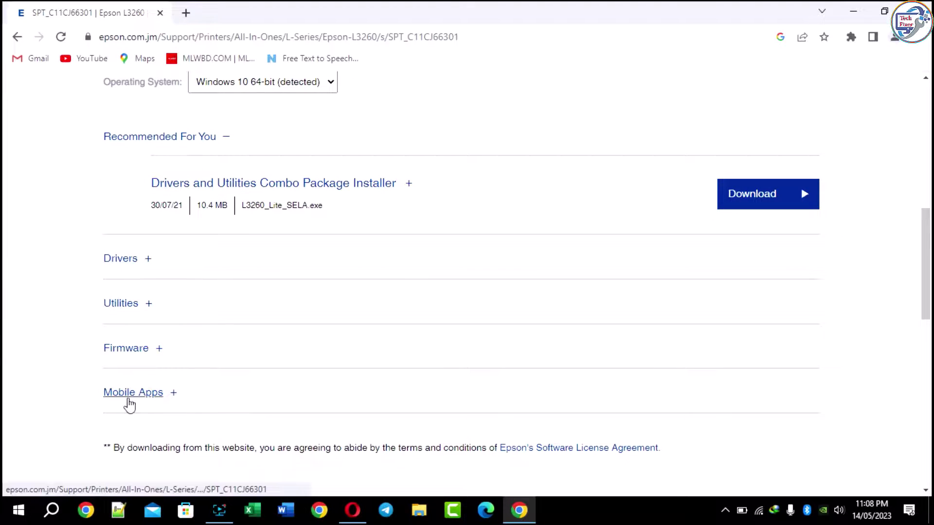
{"action": "left_click", "coordinate": [129, 258]}
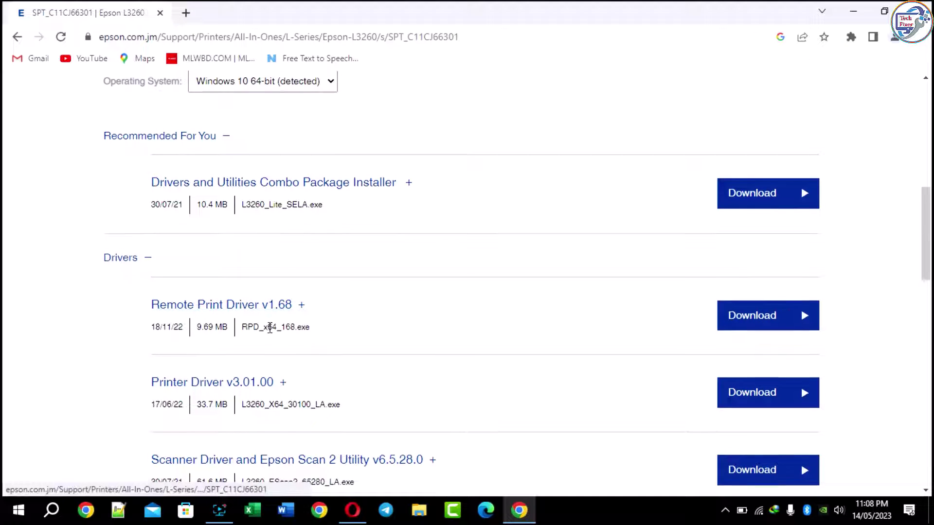
Review the listed drivers and download the recommended Drivers and Utilities Combo Package Installer, L3260_Lite_SELA.exe
{"action": "scroll", "coordinate": [232, 343], "scroll_direction": "down", "scroll_amount": 1}
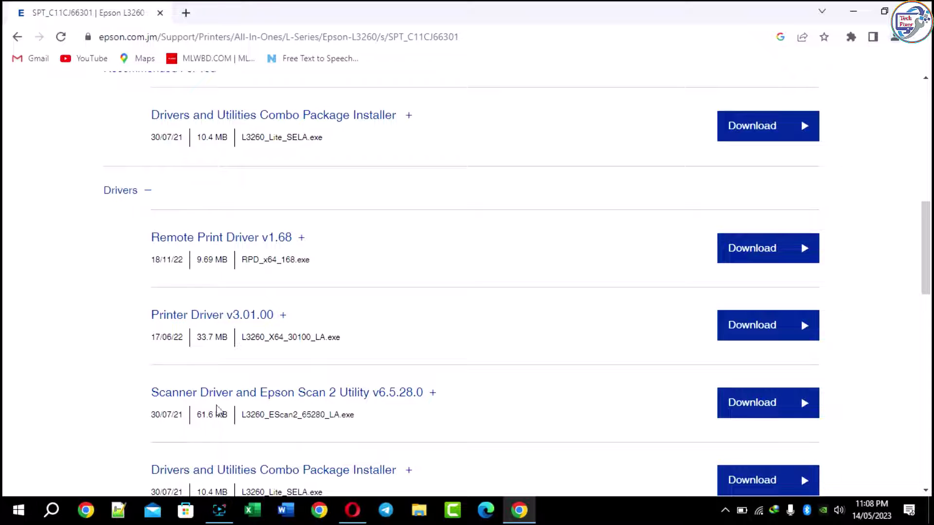
{"action": "scroll", "coordinate": [346, 401], "scroll_direction": "down", "scroll_amount": 2}
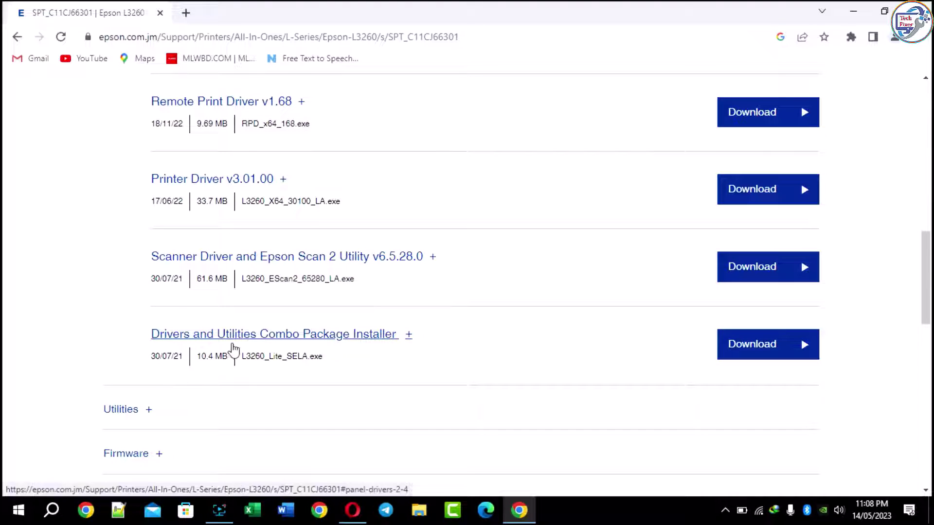
{"action": "scroll", "coordinate": [399, 348], "scroll_direction": "up", "scroll_amount": 3}
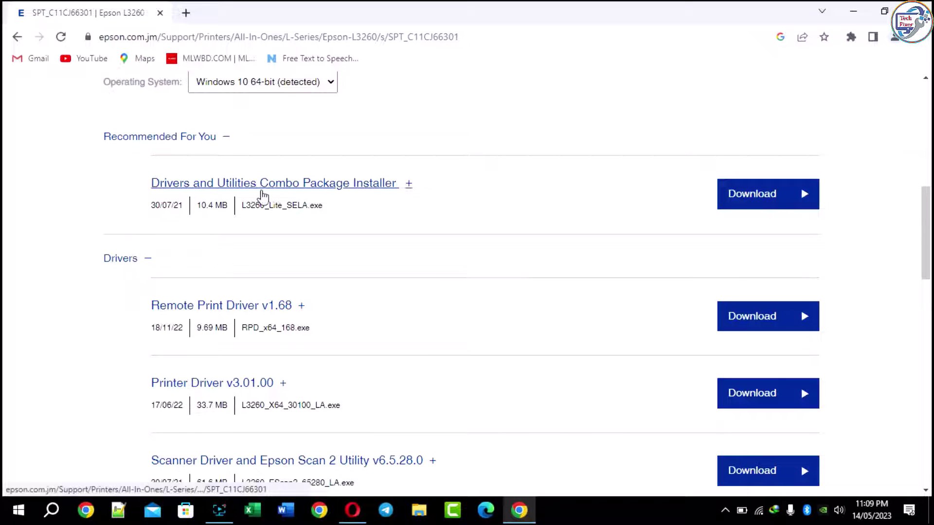
{"action": "left_click", "coordinate": [744, 194]}
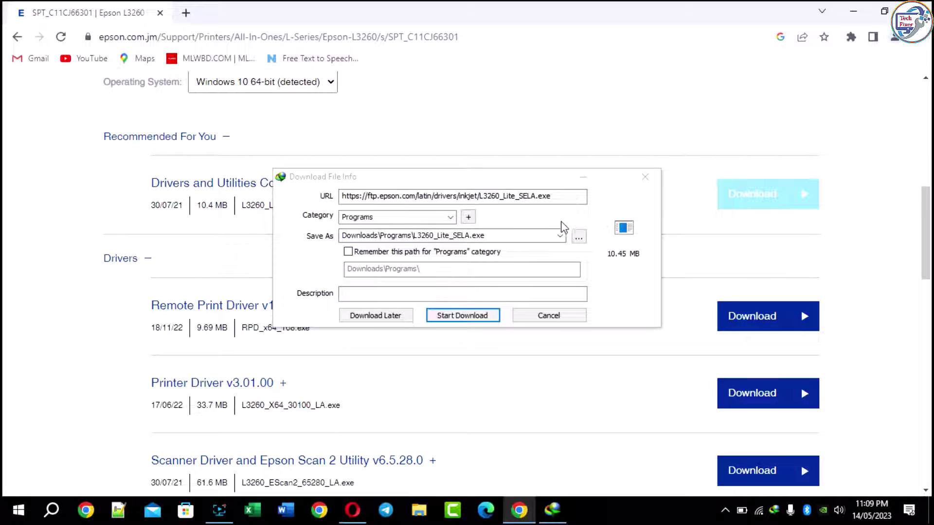
{"action": "left_click", "coordinate": [462, 314]}
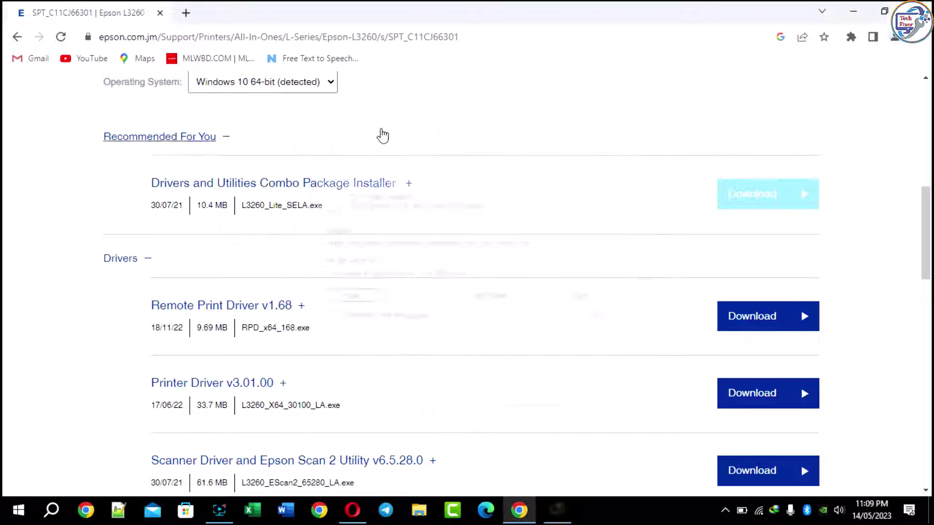
Minimize the browser, run the downloaded L3260_Lite_SELA.exe and agree to continue with the Epson EcoTank L3260 installer
{"action": "left_click", "coordinate": [849, 10]}
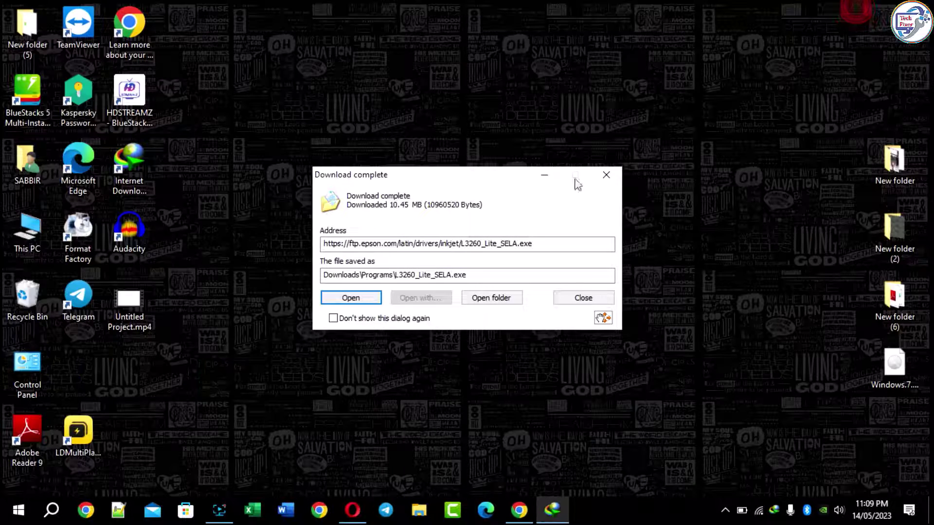
{"action": "left_click", "coordinate": [346, 298]}
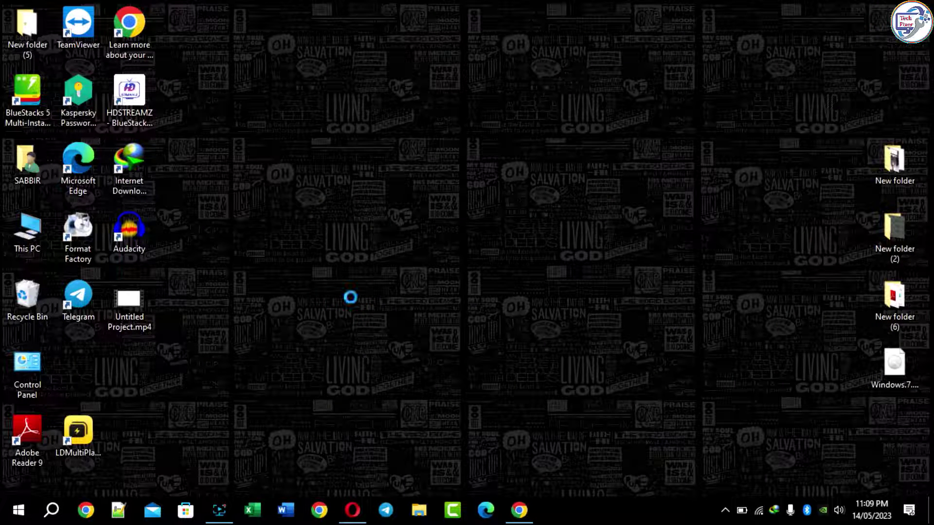
{"action": "left_click", "coordinate": [424, 348]}
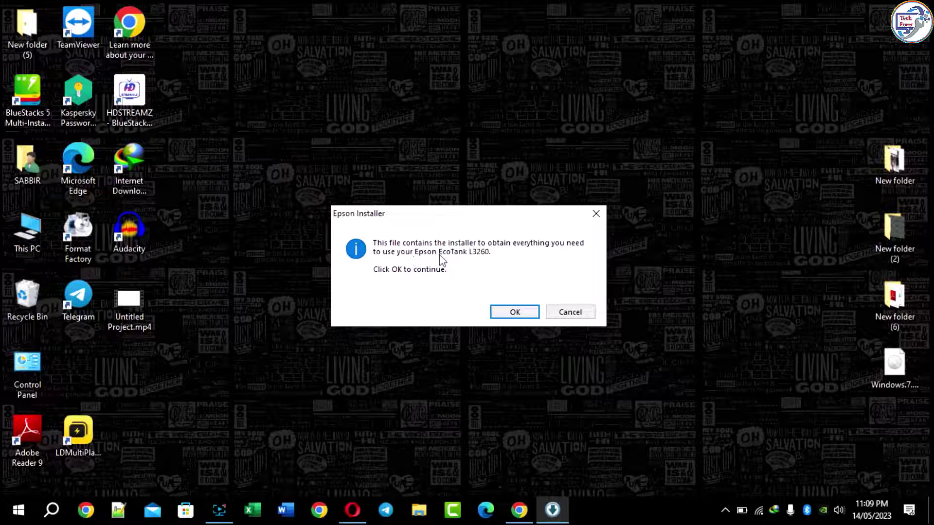
{"action": "left_click", "coordinate": [521, 316]}
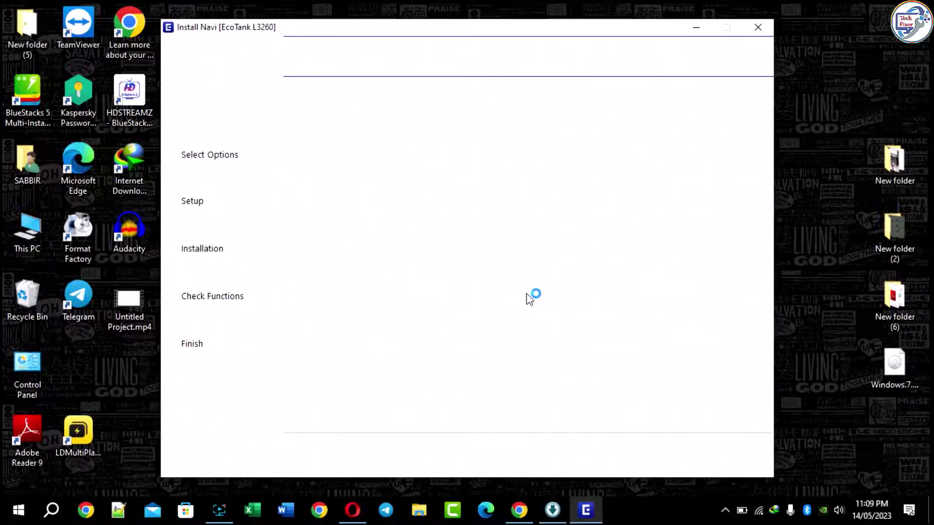
Read through the Epson license agreement and accept it
{"action": "scroll", "coordinate": [433, 321], "scroll_direction": "down", "scroll_amount": 20}
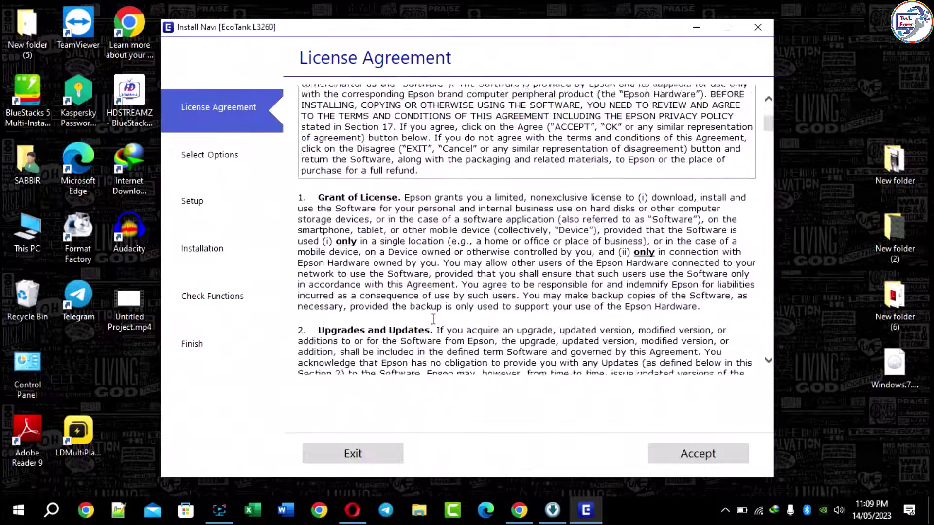
{"action": "scroll", "coordinate": [488, 355], "scroll_direction": "down", "scroll_amount": 3}
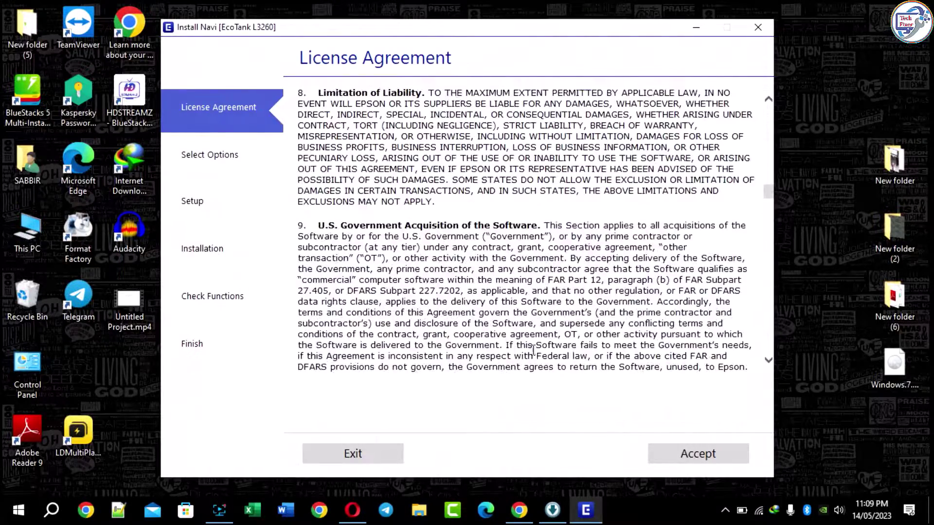
{"action": "left_click", "coordinate": [687, 454]}
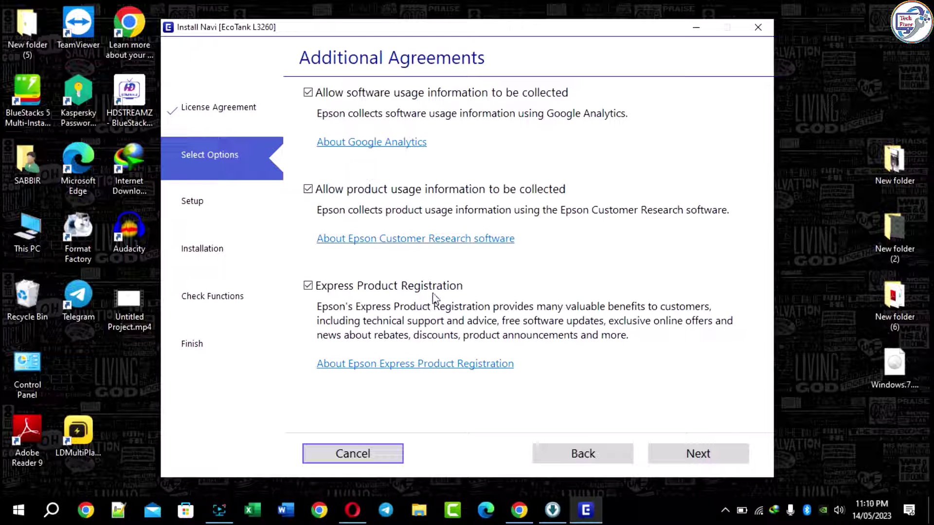
Opt out of Express Product Registration and confirm that the ink tanks have been filled, continuing to the software download
{"action": "left_click", "coordinate": [309, 287]}
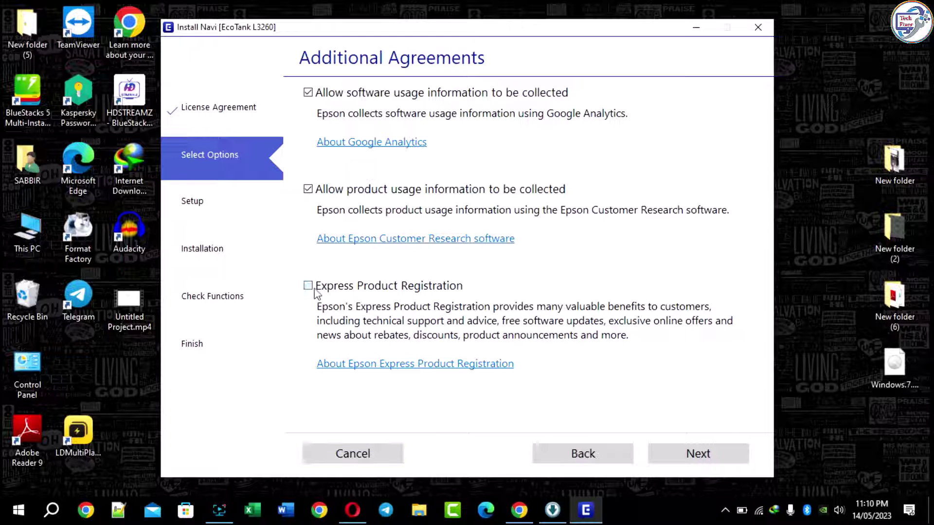
{"action": "left_click", "coordinate": [679, 458]}
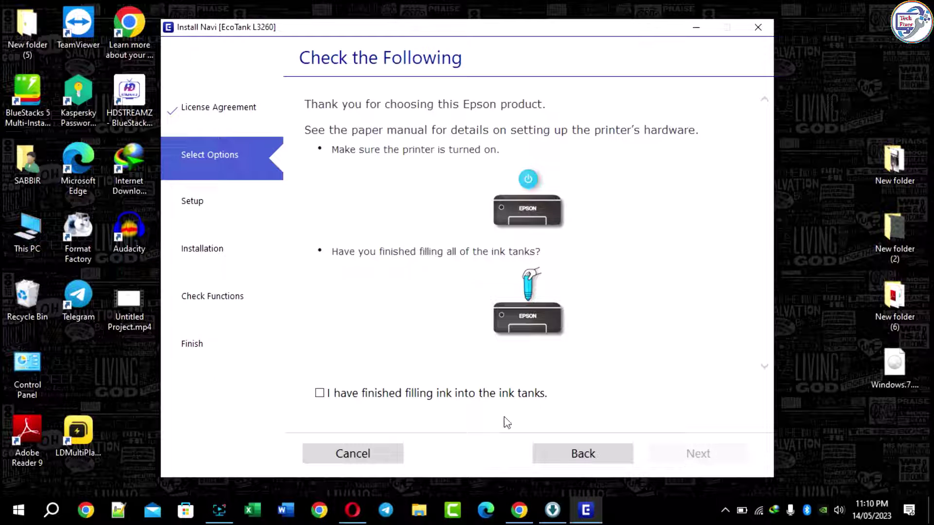
{"action": "left_click", "coordinate": [320, 395]}
{"action": "left_click", "coordinate": [703, 460]}
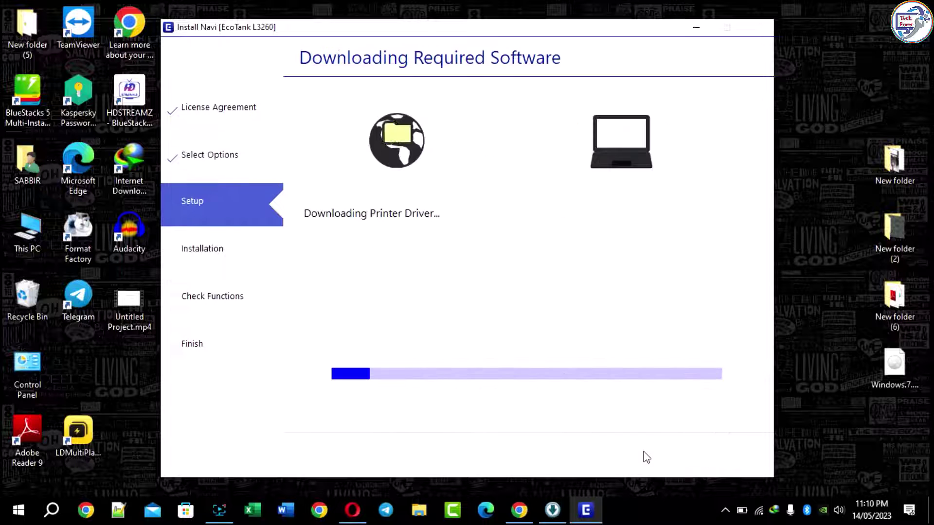
{"action": "right_click", "coordinate": [780, 57]}
{"action": "left_click", "coordinate": [816, 96]}
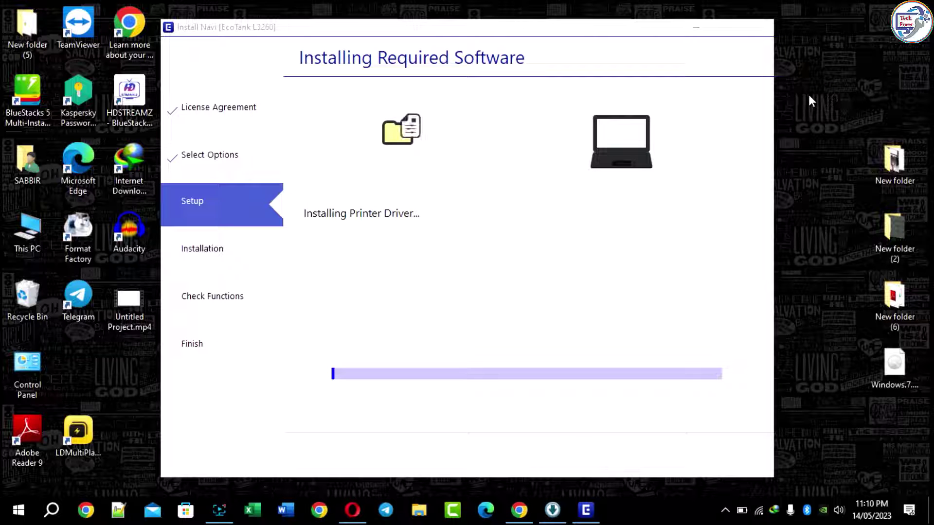
{"action": "right_click", "coordinate": [777, 35]}
{"action": "left_click", "coordinate": [778, 75]}
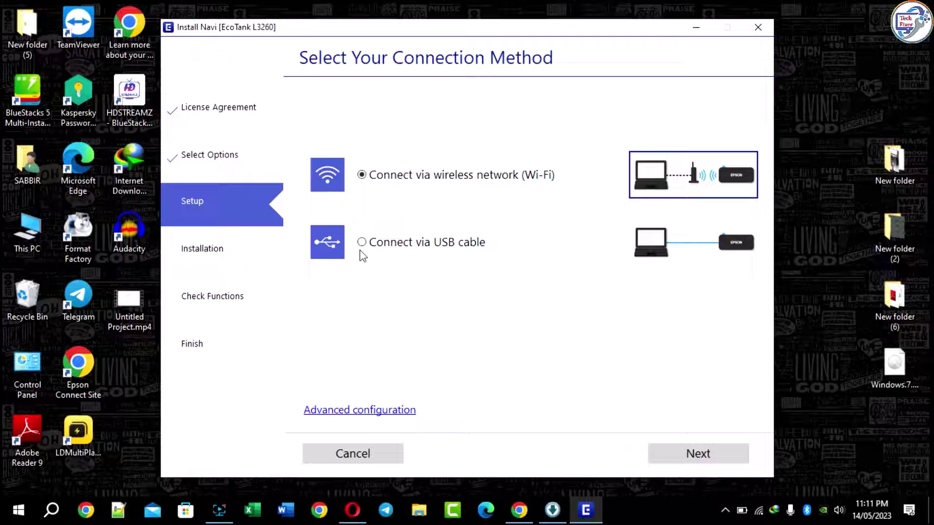
Continue with the wireless network (Wi-Fi) connection method and choose 4G RST as the printer's network
{"action": "left_click", "coordinate": [711, 461]}
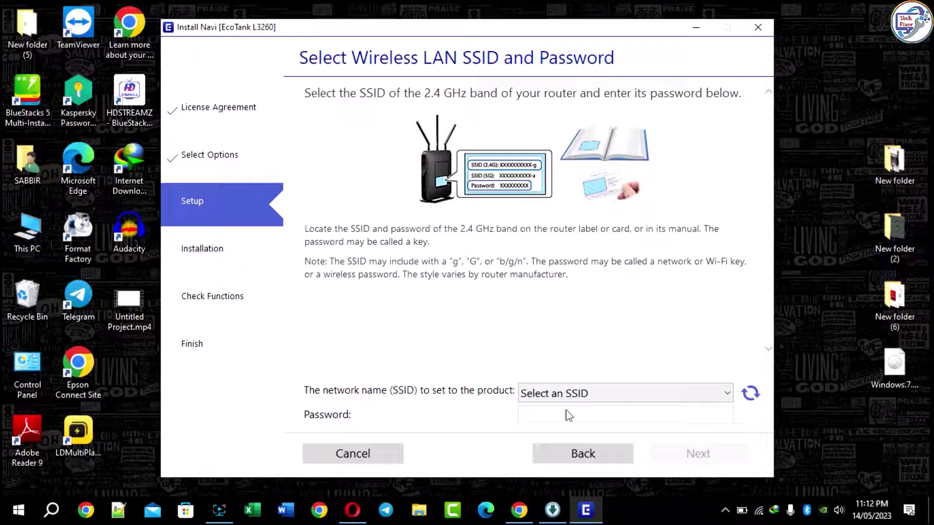
{"action": "left_click", "coordinate": [716, 391]}
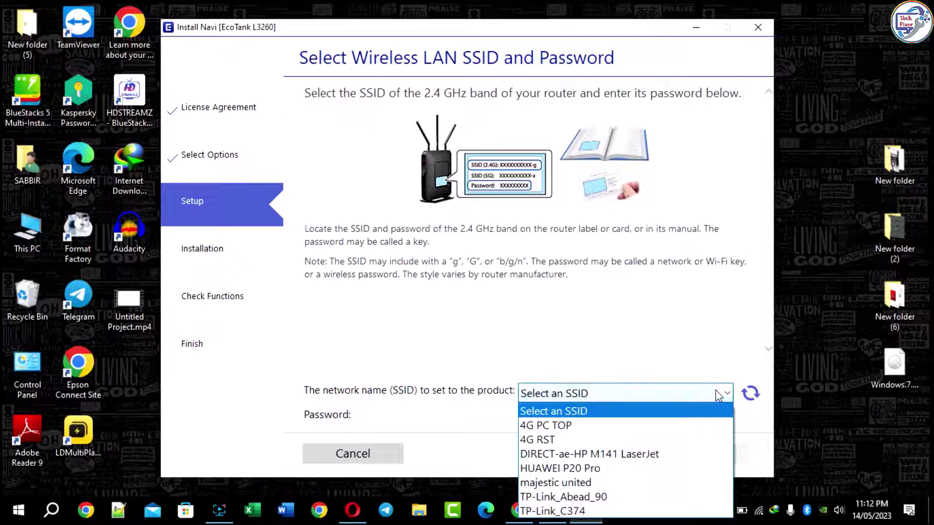
{"action": "left_click", "coordinate": [544, 440]}
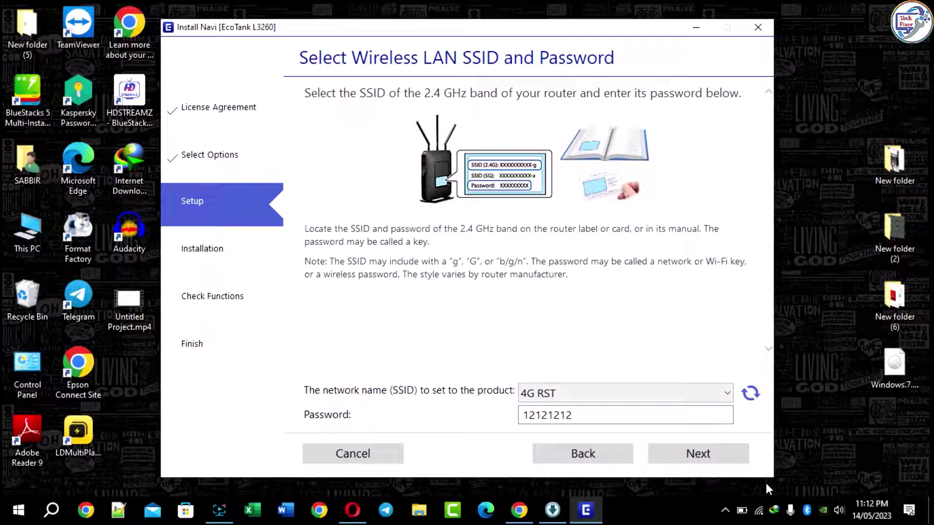
Connect the computer to the 4G RST Wi-Fi network and return to the installer
{"action": "left_click", "coordinate": [758, 510]}
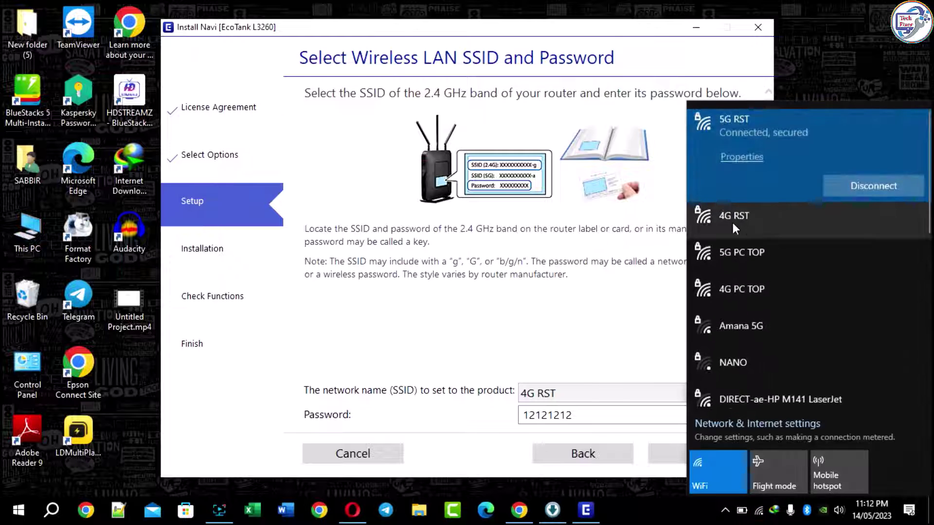
{"action": "left_click", "coordinate": [733, 223]}
{"action": "left_click", "coordinate": [883, 223]}
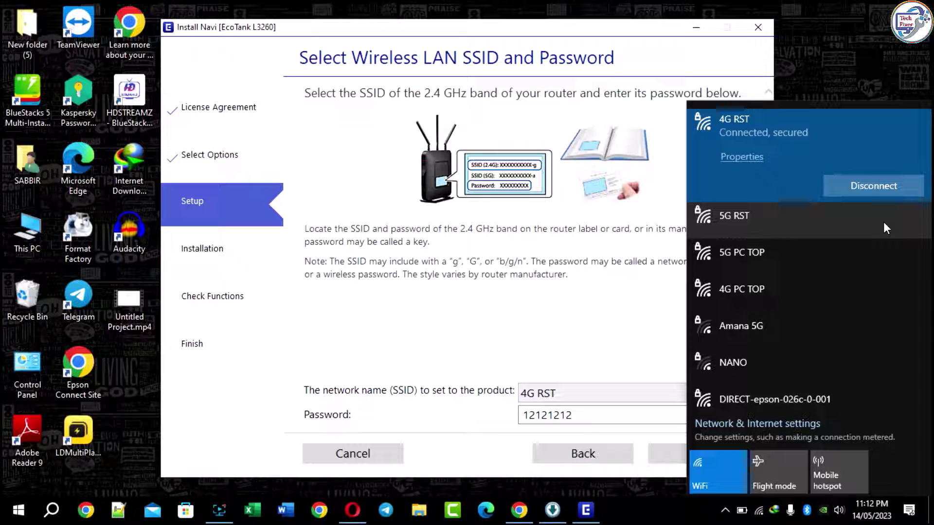
{"action": "left_click", "coordinate": [549, 337]}
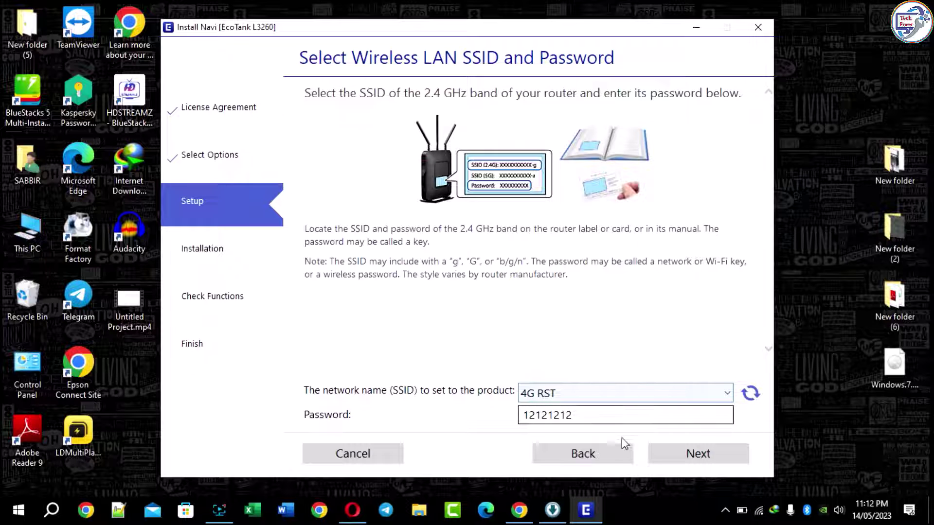
Submit the 4G RST network credentials, follow the Wi-Fi Auto Connect instructions through to printer setup, and check the computer's network connection
{"action": "left_click", "coordinate": [698, 458]}
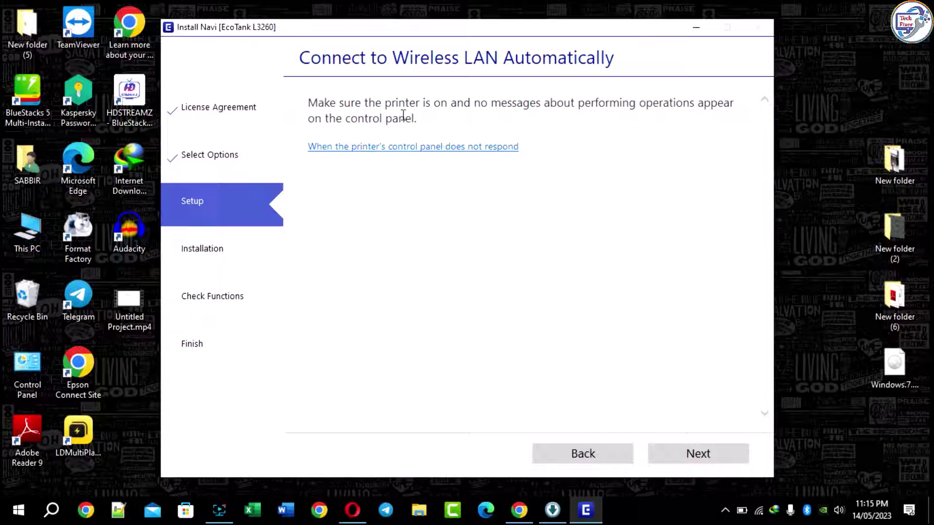
{"action": "left_click", "coordinate": [710, 455]}
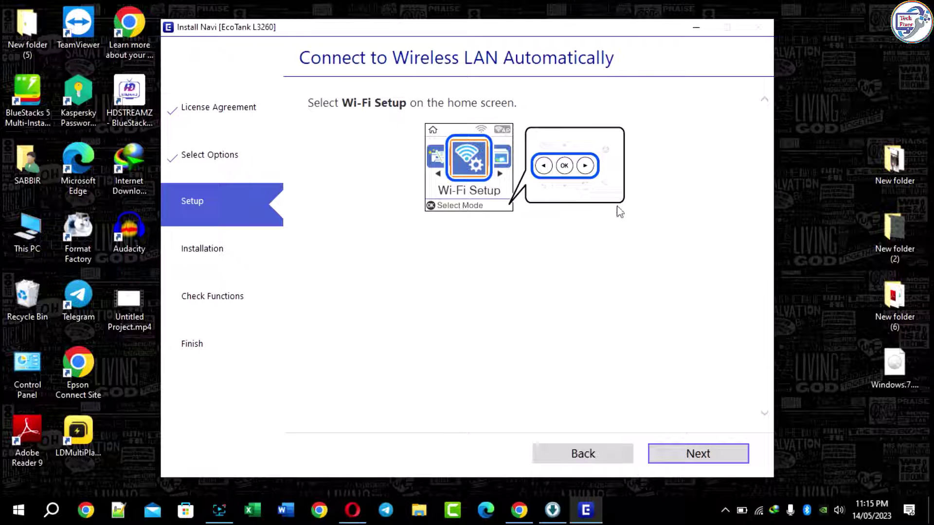
{"action": "left_click", "coordinate": [696, 455]}
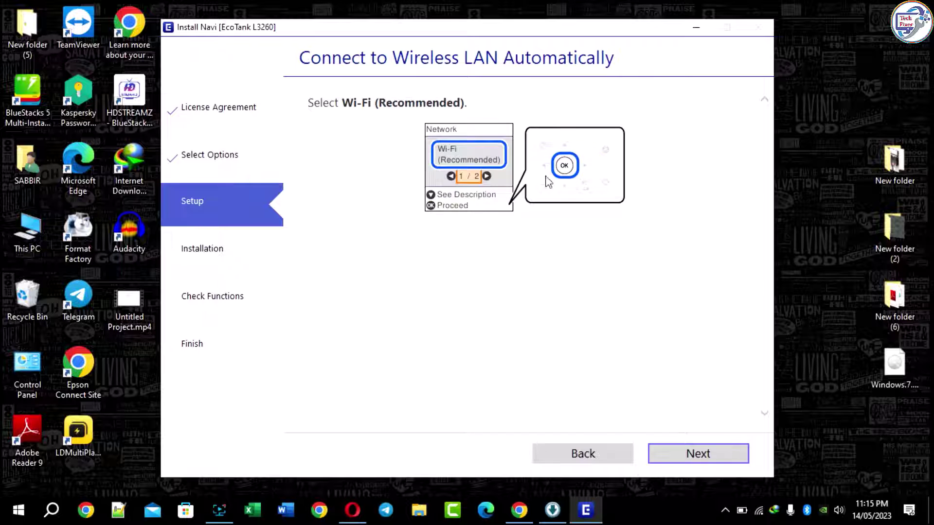
{"action": "left_click", "coordinate": [688, 453]}
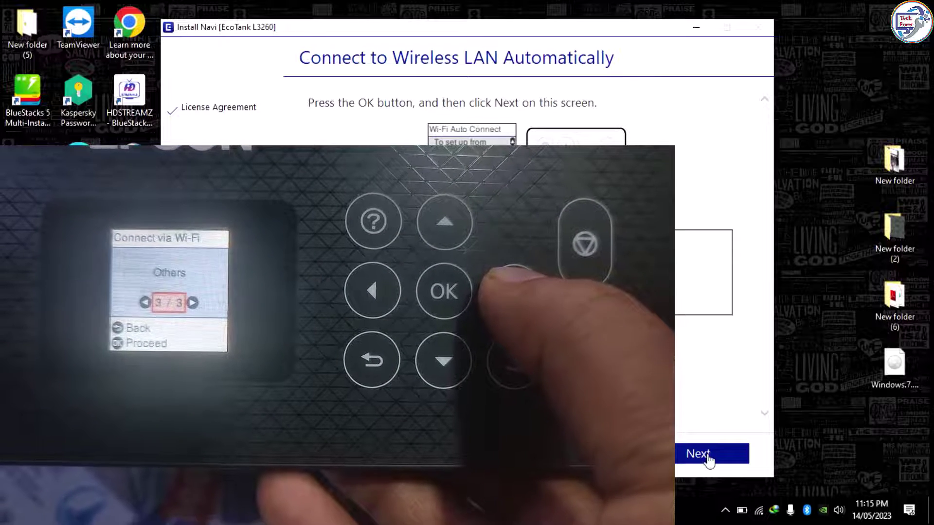
{"action": "left_click", "coordinate": [707, 455]}
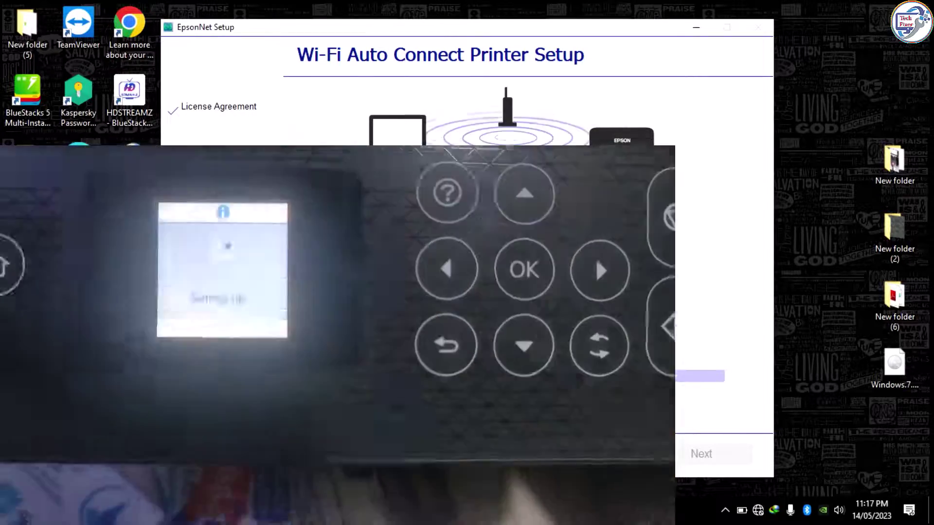
{"action": "left_click", "coordinate": [759, 510]}
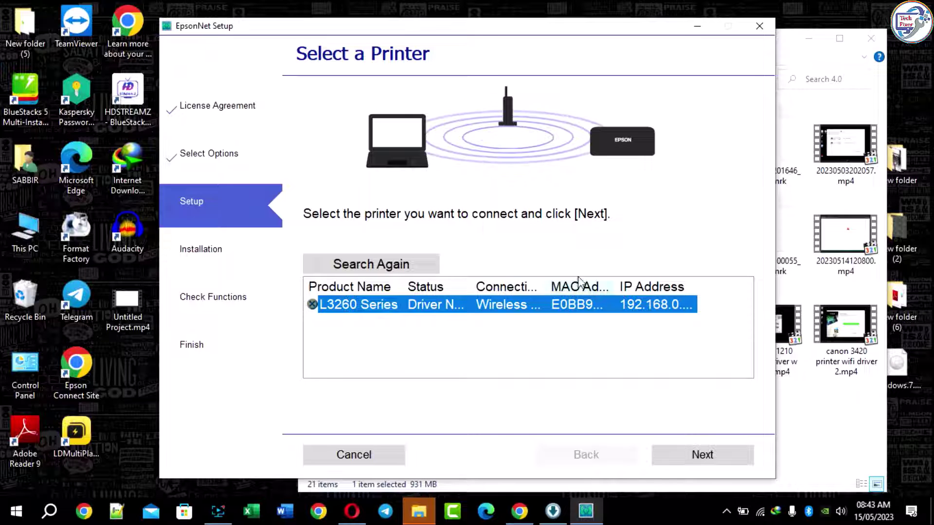
Connect to the L3260 Series wireless printer and keep its IP address on automatic configuration (DHCP)
{"action": "left_click", "coordinate": [695, 455]}
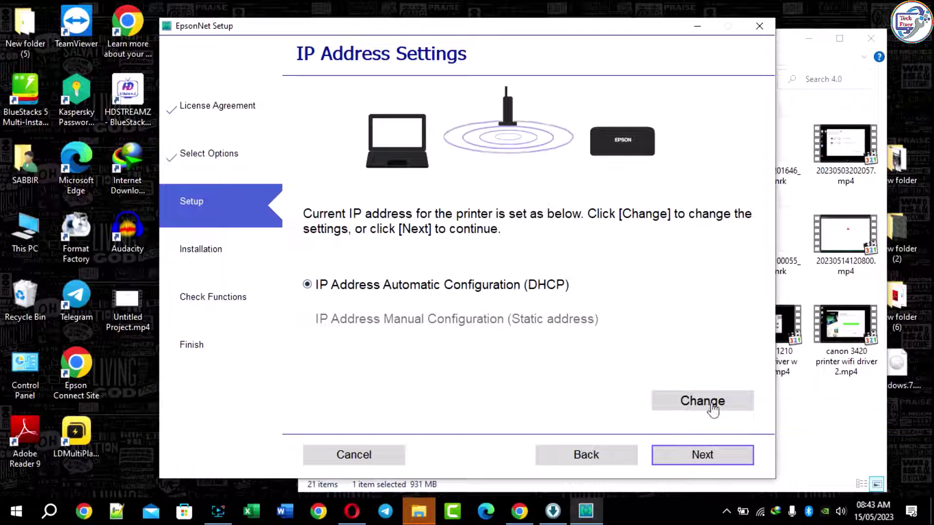
{"action": "left_click", "coordinate": [702, 458]}
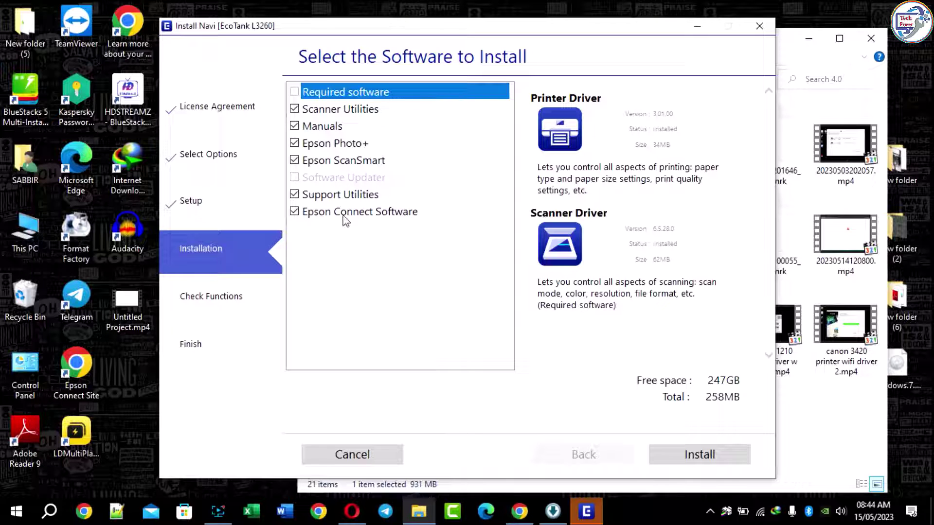
Install the preselected Epson utilities, manuals and Epson Connect software, and print a test page before continuing to the firmware check
{"action": "left_click", "coordinate": [701, 455]}
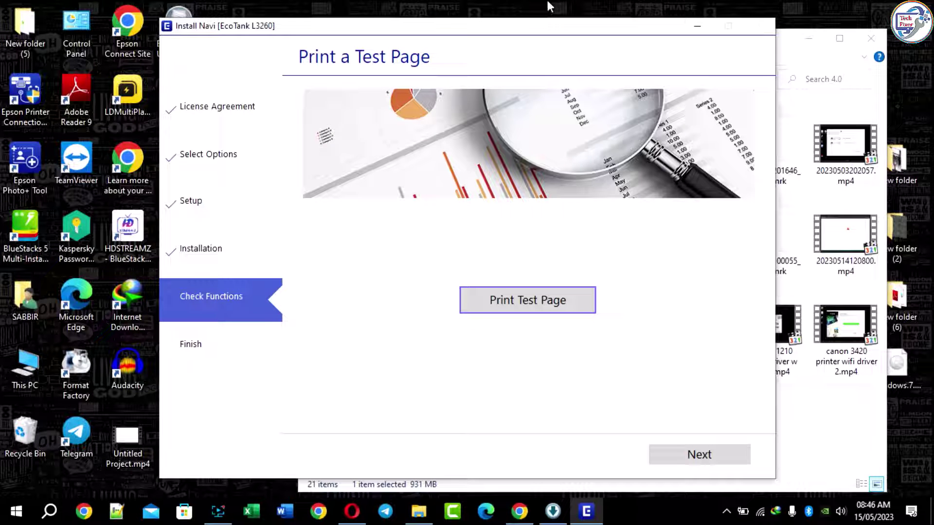
{"action": "left_click", "coordinate": [493, 311]}
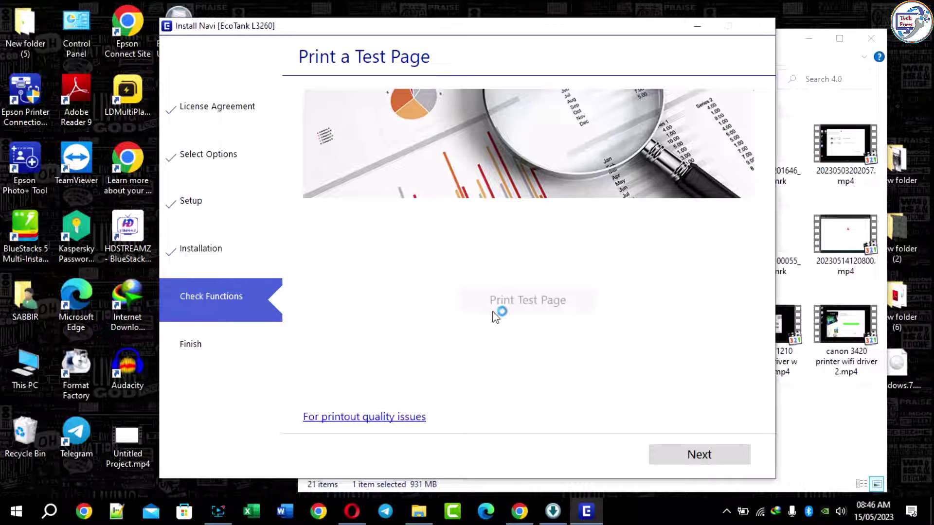
{"action": "left_click", "coordinate": [713, 457]}
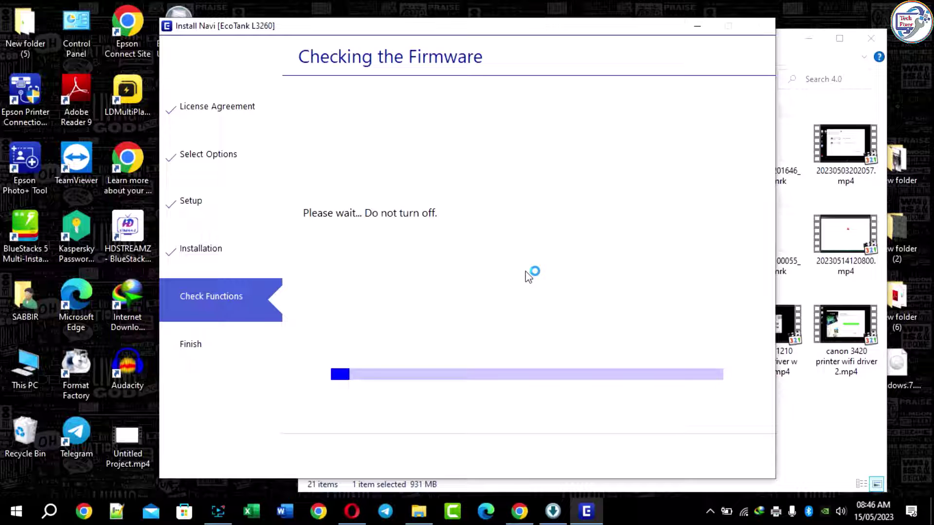